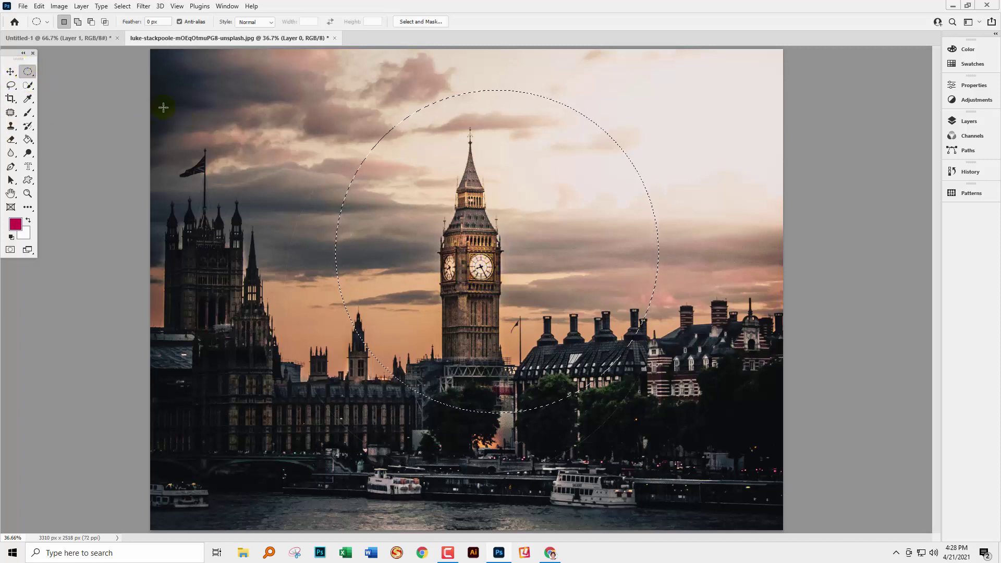
- Shift only the circular selection outline left with the Lasso tool so it sits nearer the clock tower
left_click(10, 85)
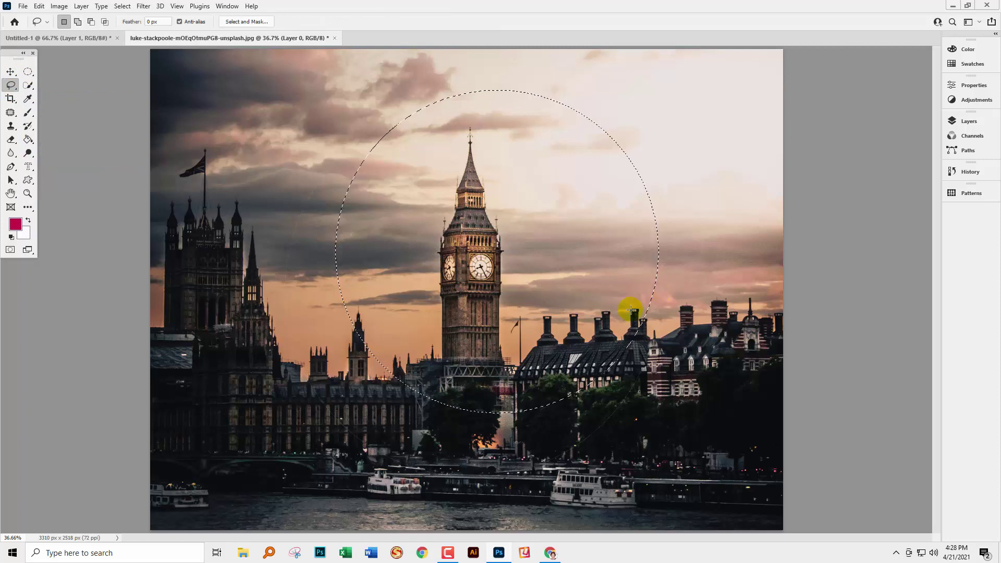
mouse_move(537, 268)
left_mouse_down()
mouse_move(490, 283)
mouse_move(542, 289)
mouse_move(521, 262)
mouse_move(523, 274)
left_mouse_up()
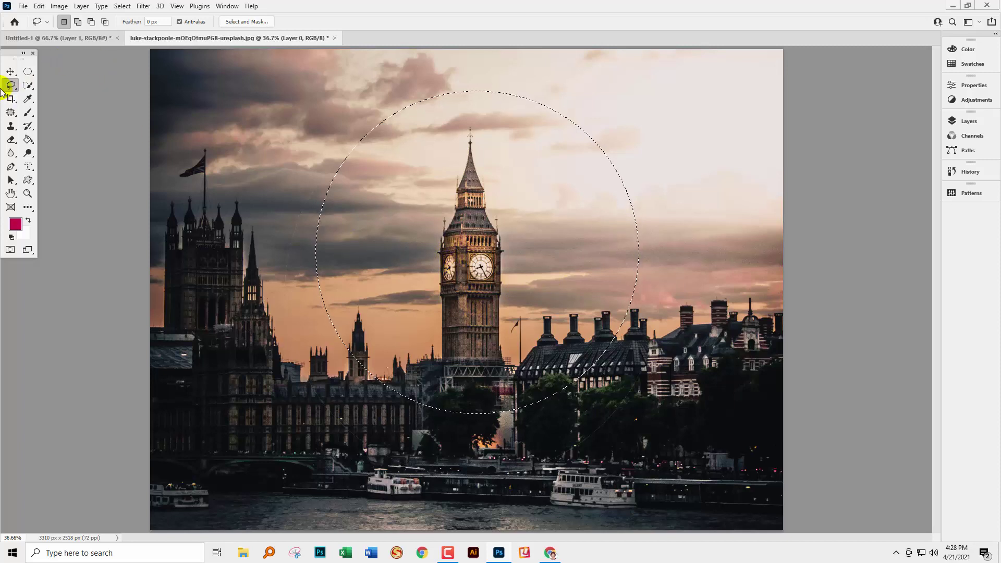
left_click(10, 72)
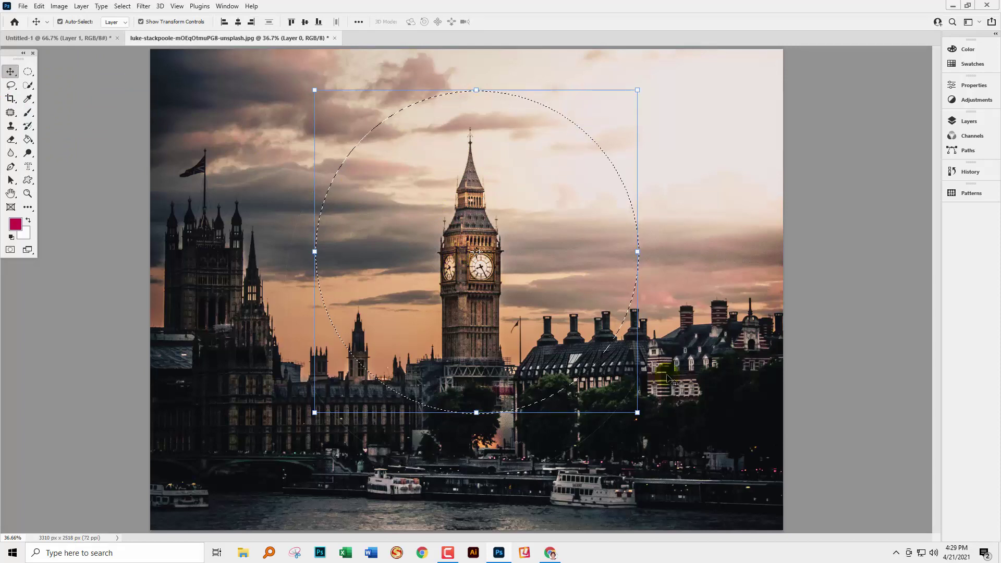
left_click_drag(519, 277, 474, 380)
key("ctrl+z")
left_click_drag(638, 252, 529, 250)
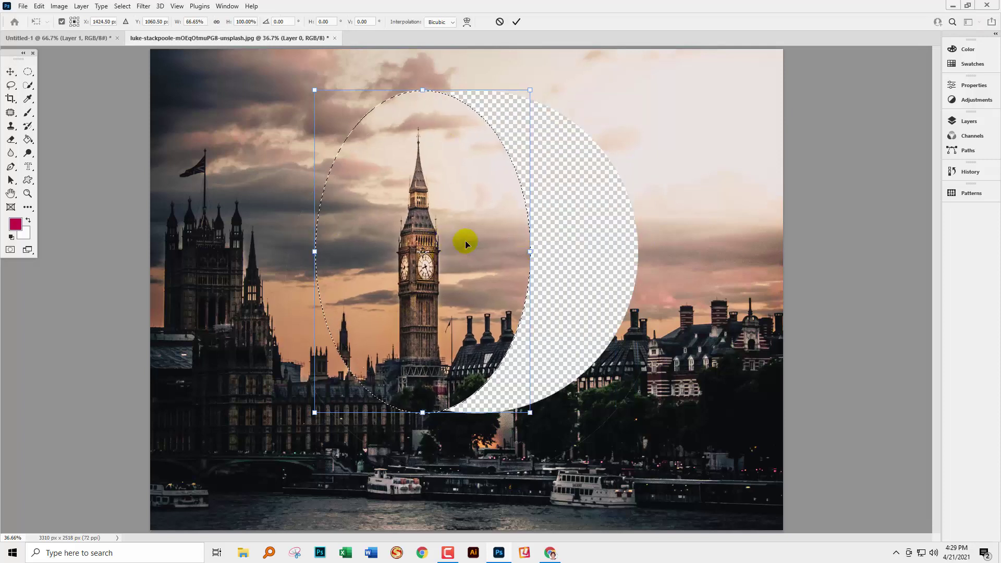
key("ctrl+z")
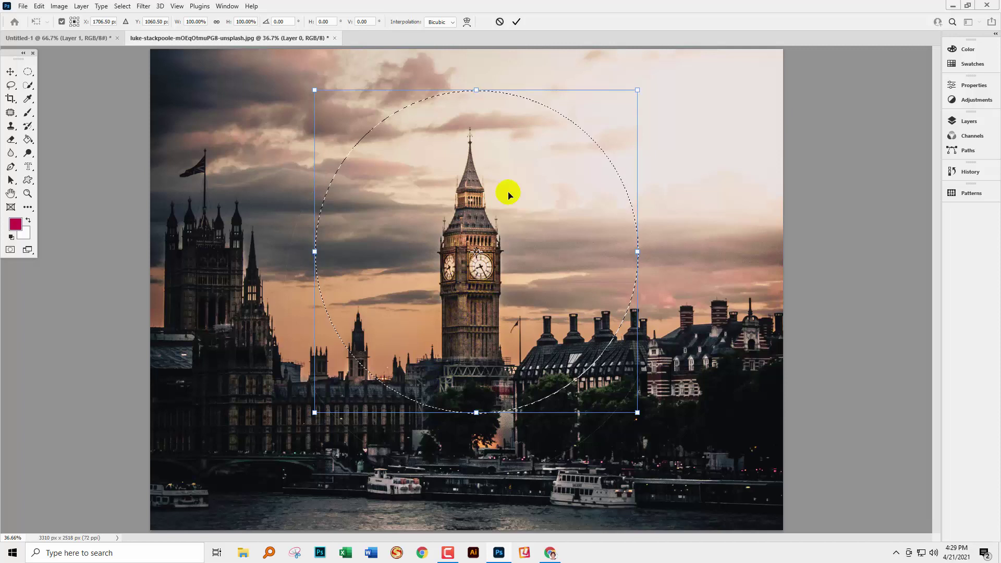
left_click(500, 22)
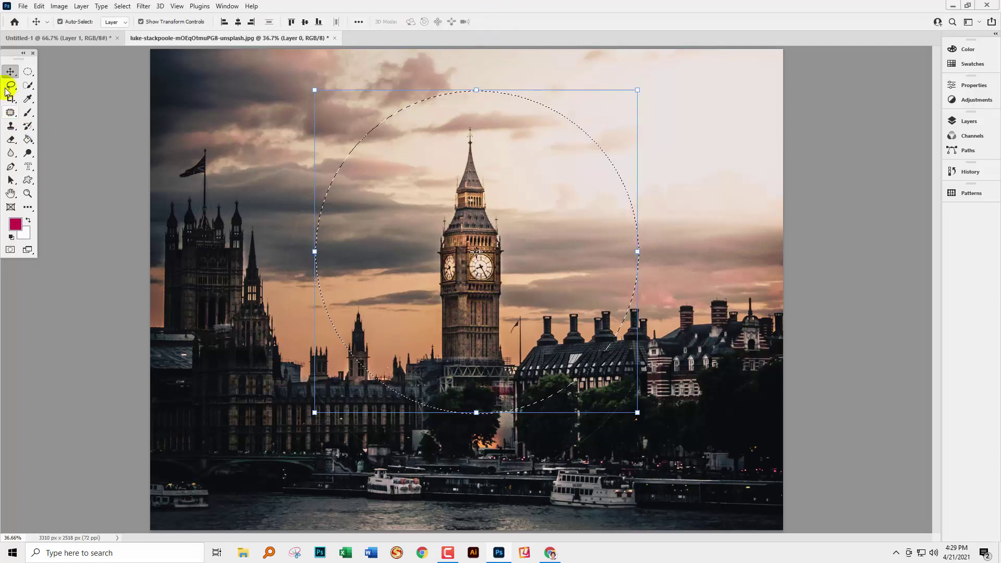
- Reposition the circular selection outline around the clock tower with the Lasso tool, leaving the image pixels in place
left_click(28, 72)
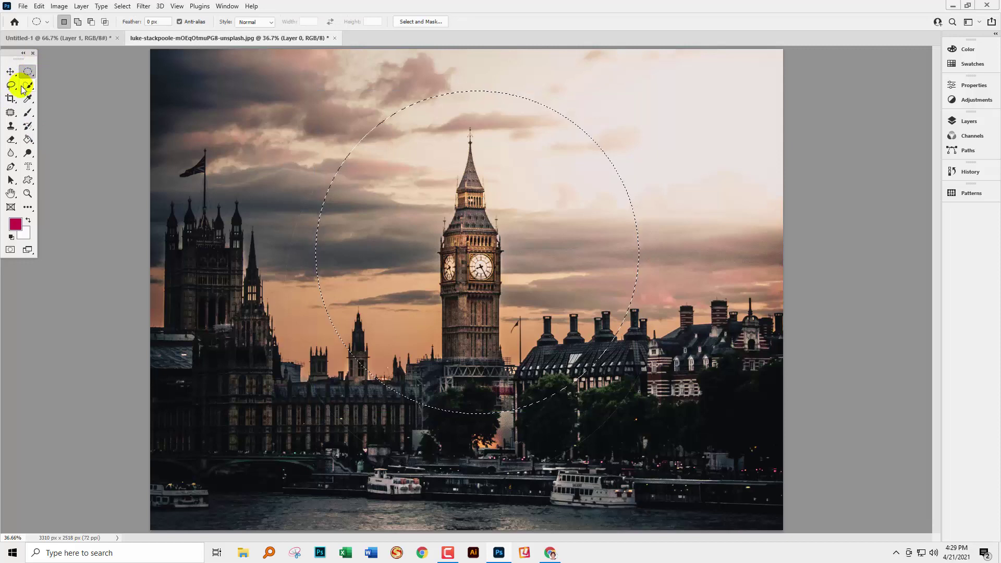
left_click(11, 86)
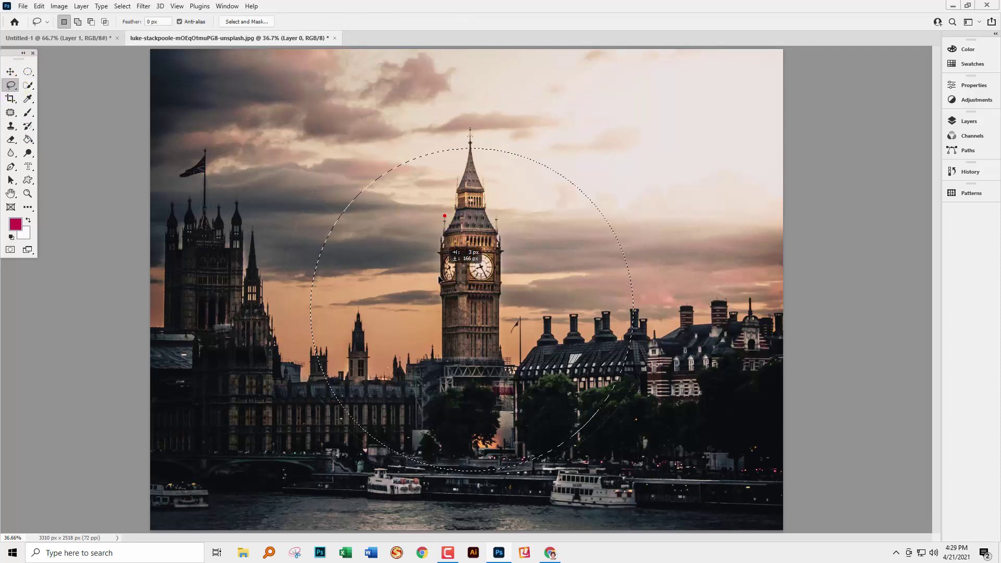
left_click_drag(445, 215, 523, 243)
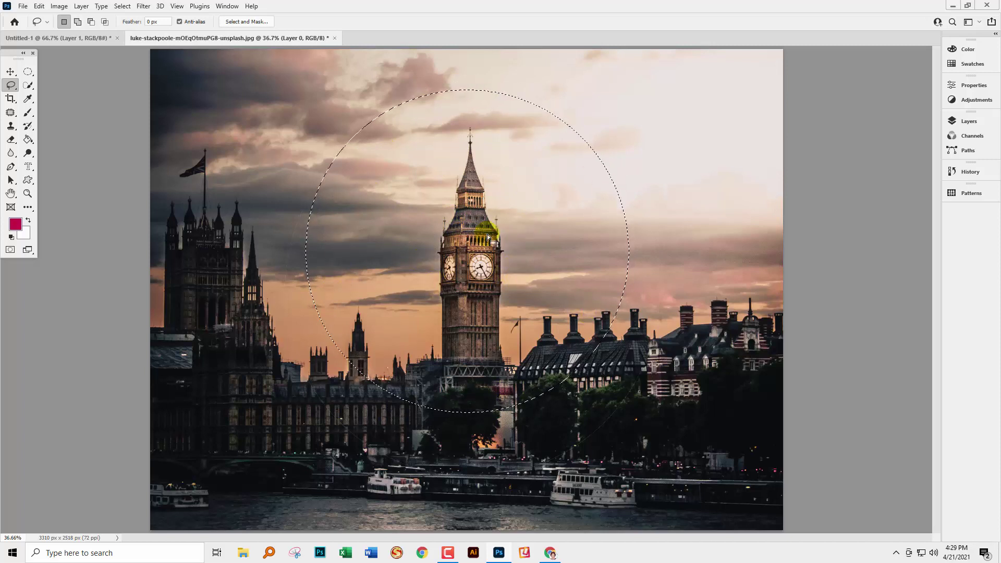
right_click(519, 216)
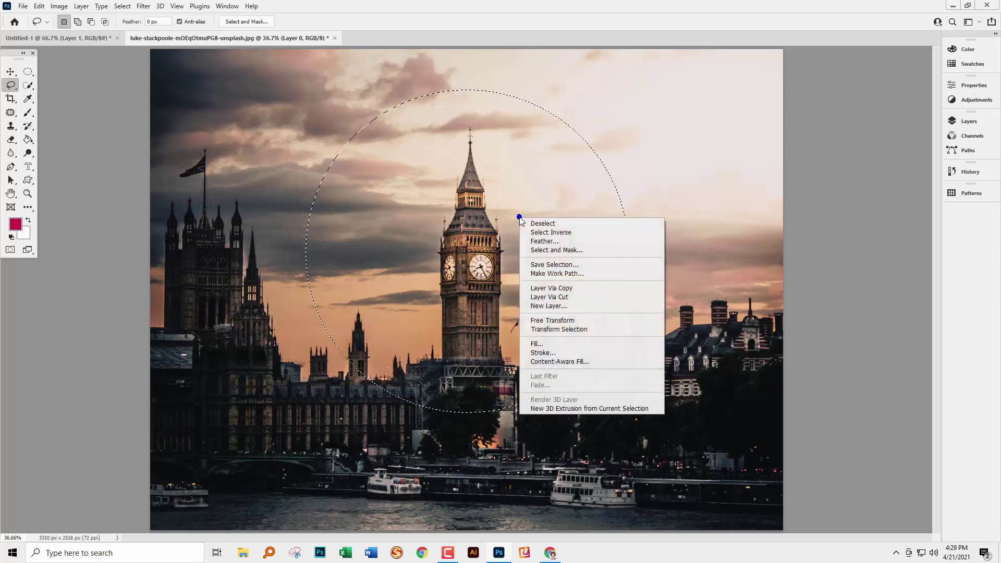
left_click(553, 320)
left_click_drag(521, 149, 475, 202)
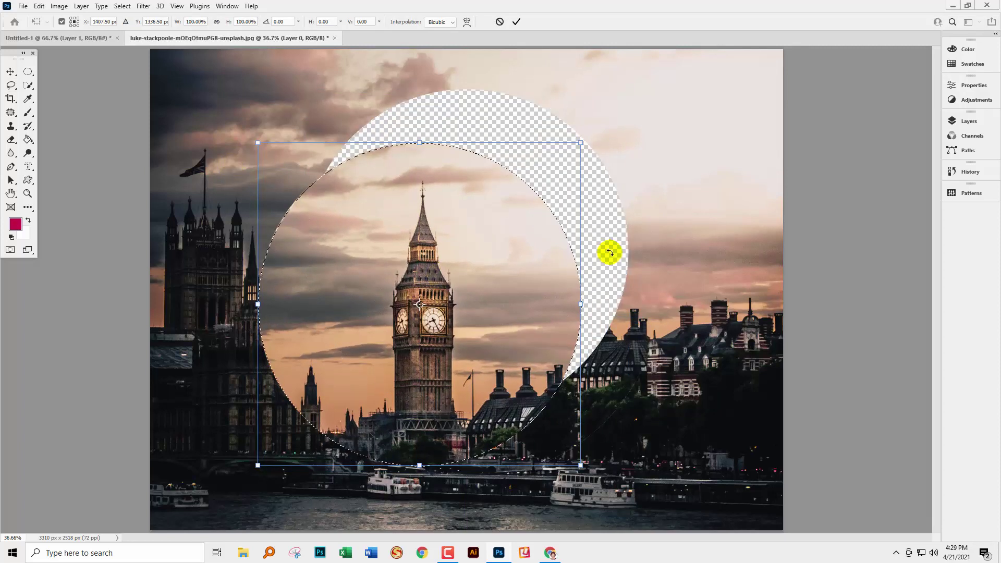
key("ctrl+z")
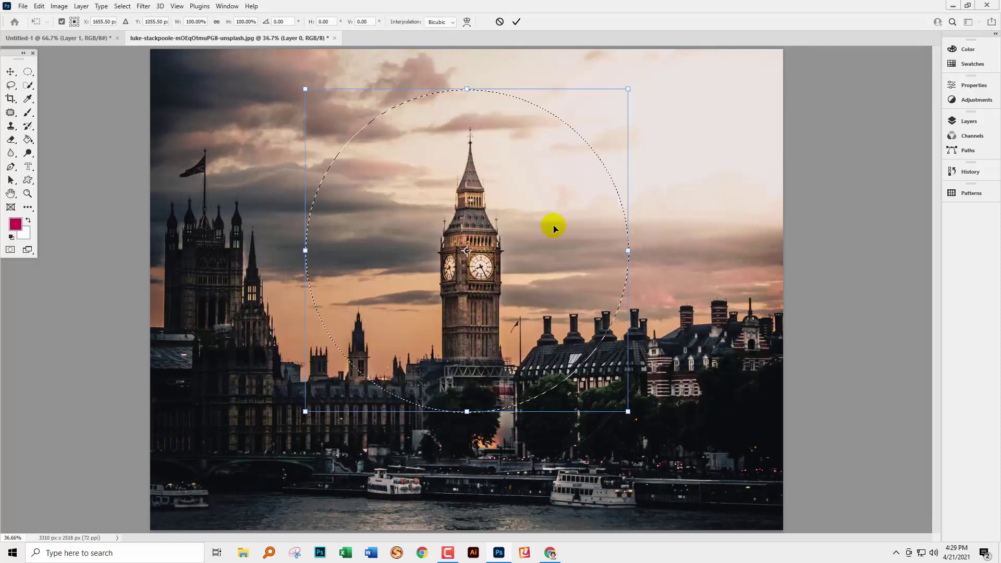
left_click(498, 22)
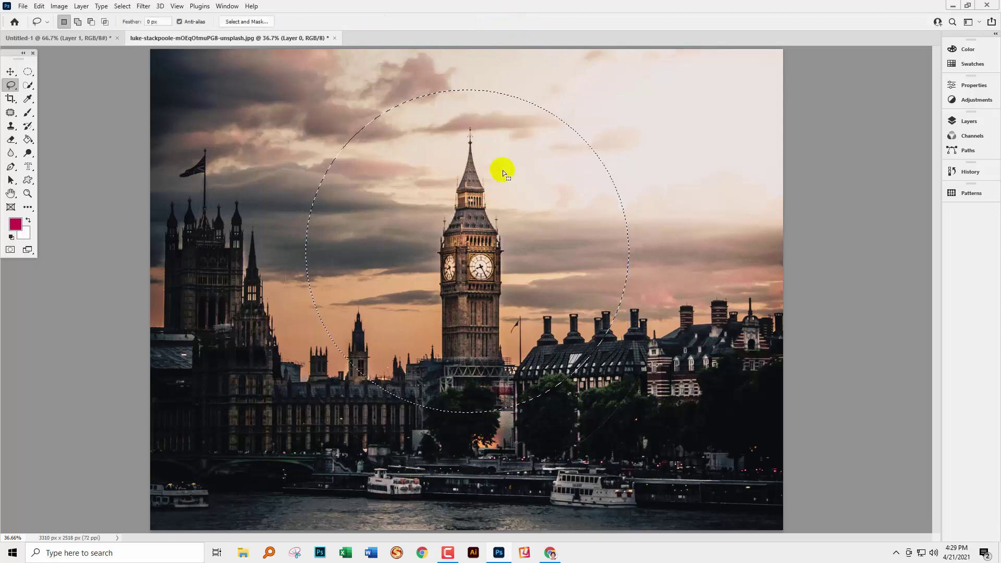
- Transform the selection outline into an oval around the clock tower, about 65% wide and 88% high
right_click(540, 219)
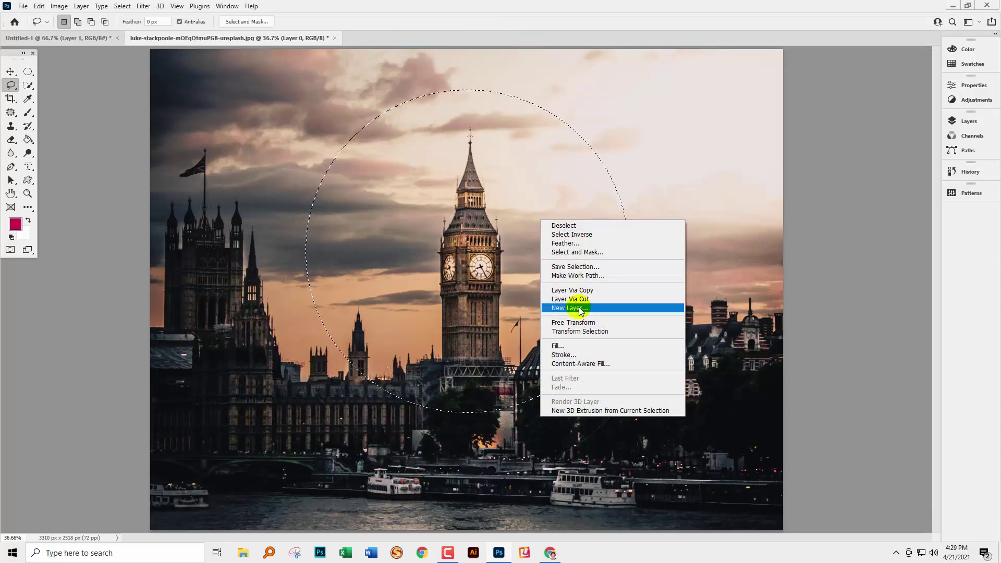
left_click(596, 331)
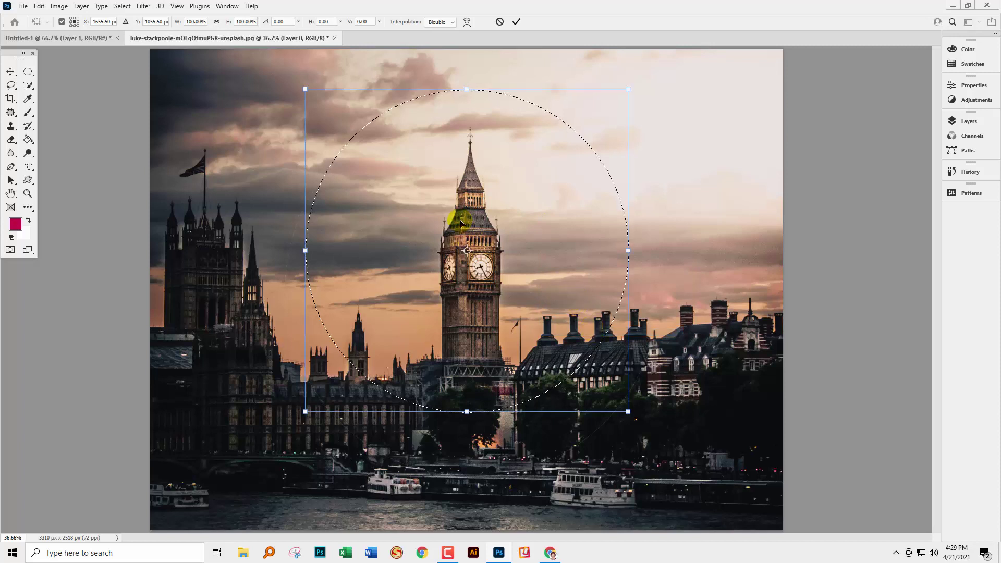
left_click_drag(627, 252, 526, 250)
left_click_drag(408, 290, 480, 357)
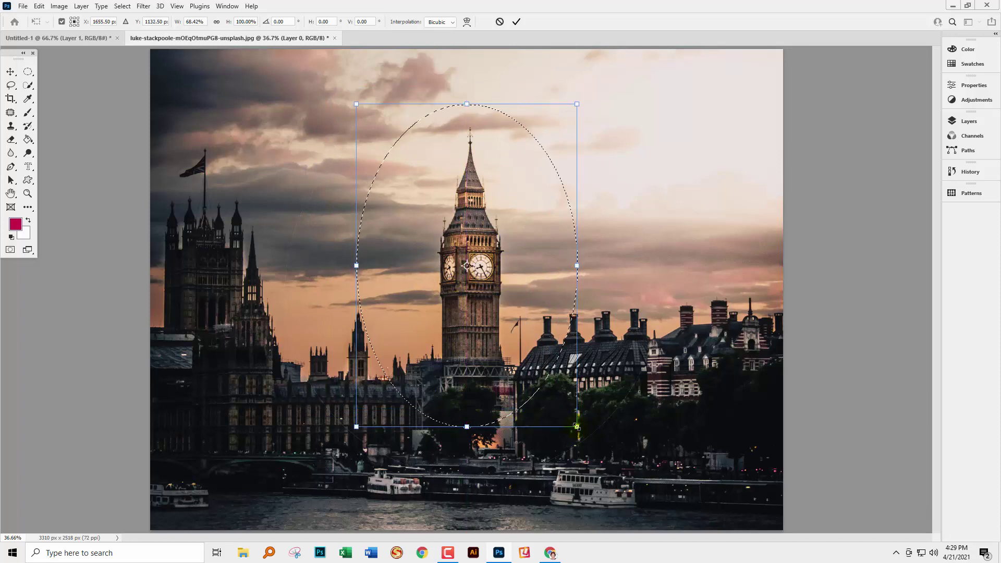
left_click_drag(577, 426, 566, 387)
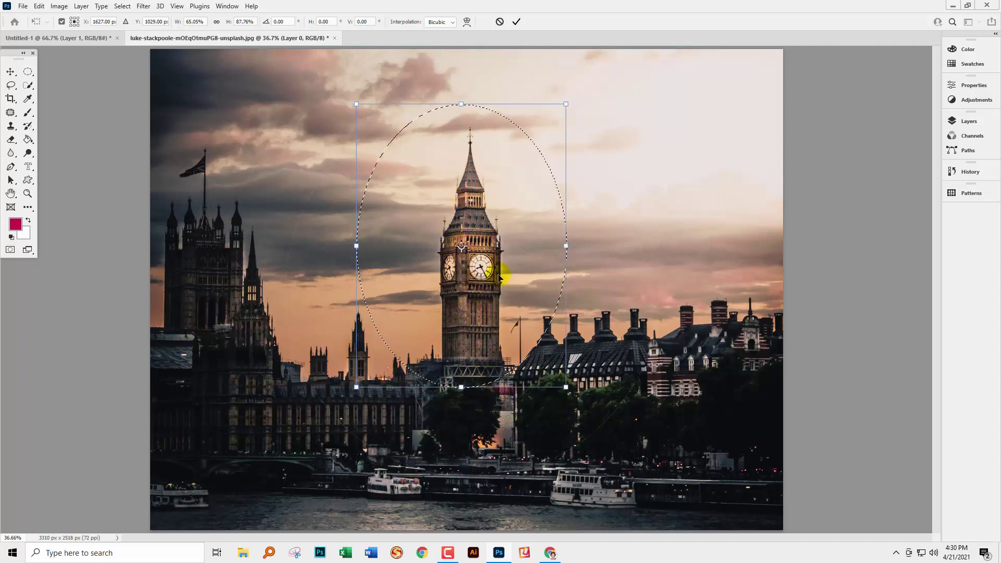
- Skew the oval selection by pulling its lower-right corner down, shifting its right side up and lowering its left side
right_click(519, 226)
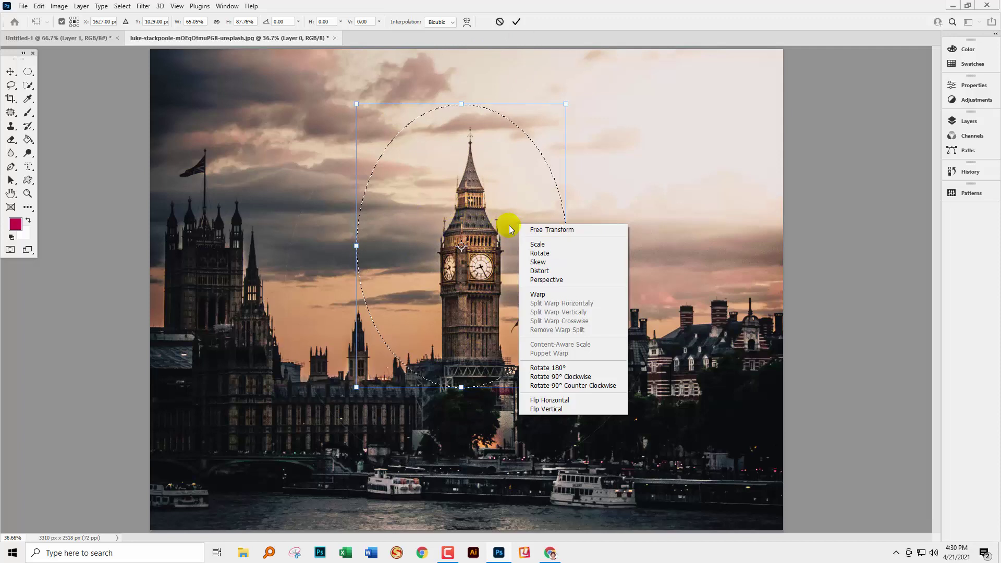
left_click(546, 264)
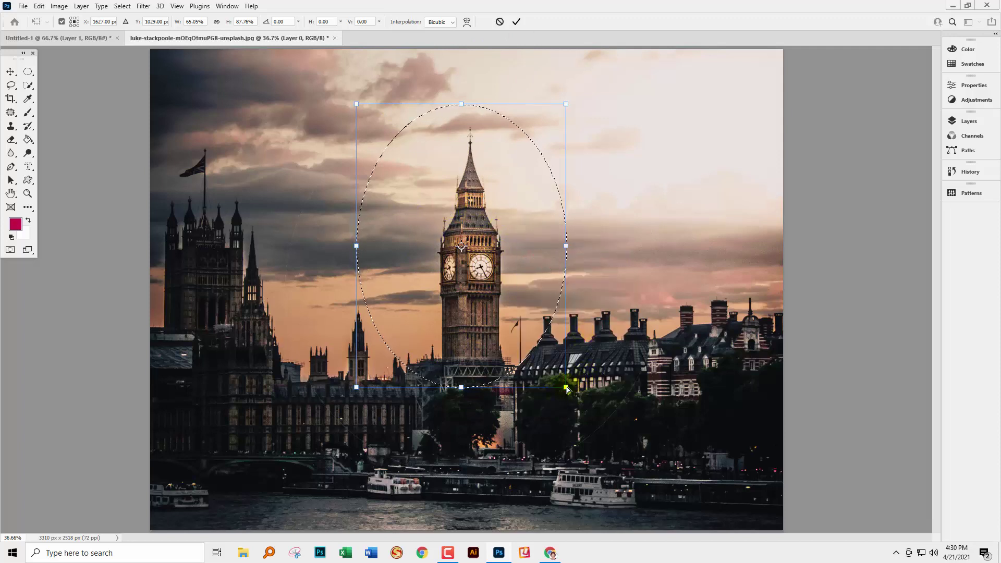
left_click_drag(566, 388, 636, 456)
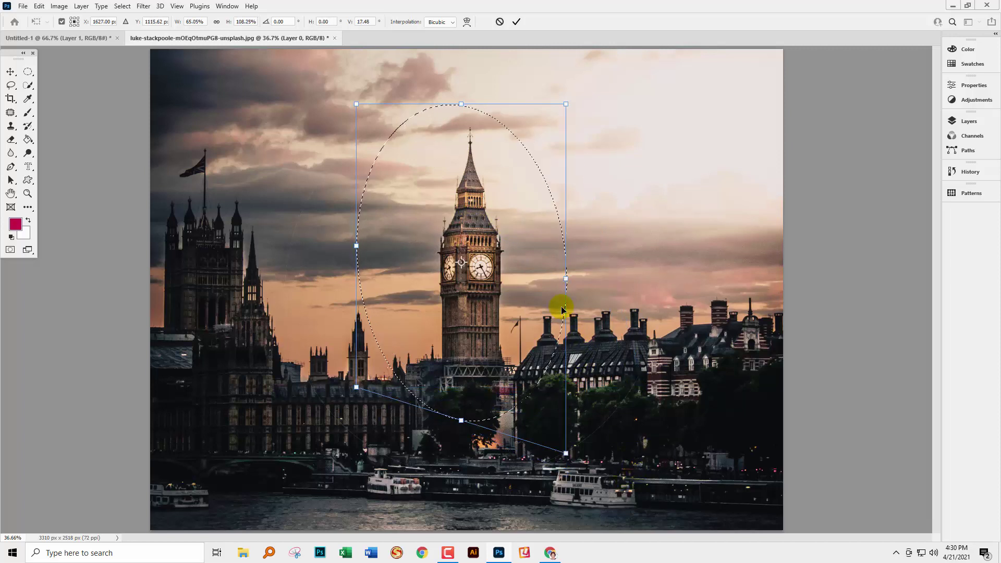
right_click(514, 214)
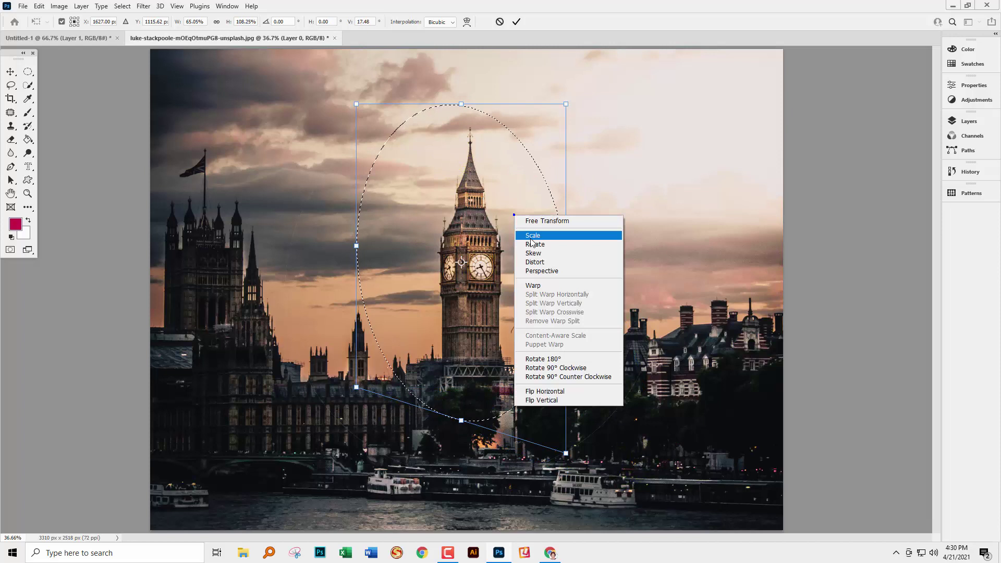
left_click(561, 277)
left_click_drag(555, 274, 547, 211)
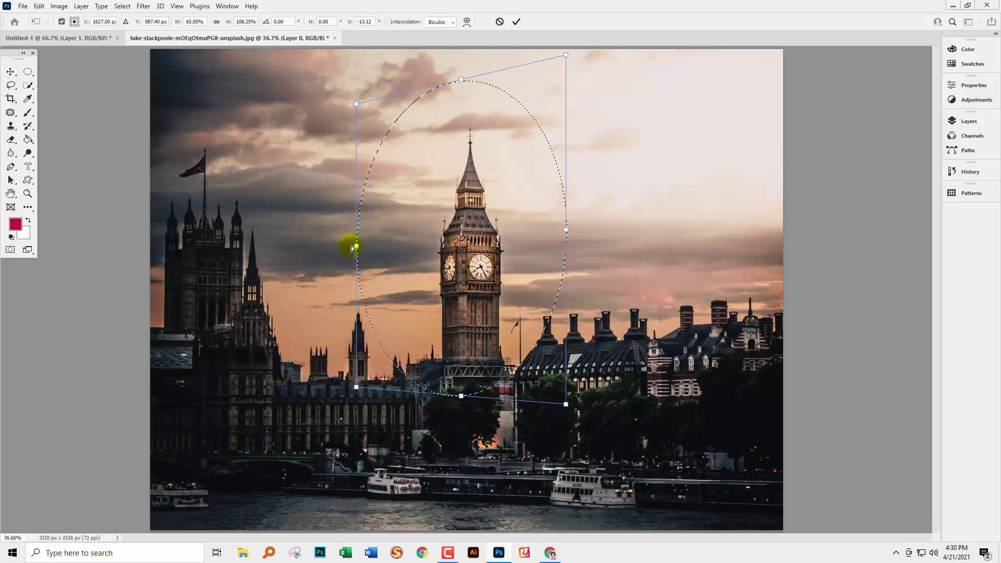
left_click_drag(356, 248, 356, 327)
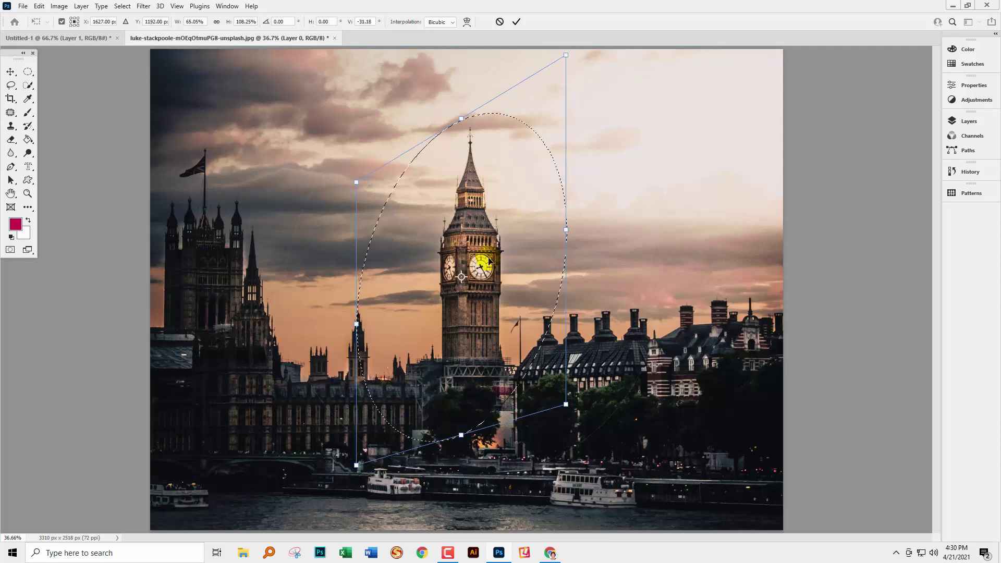
- Warp the oval selection's right edge outward, apply the transformation, and move the outline slightly down over the clock tower
right_click(515, 223)
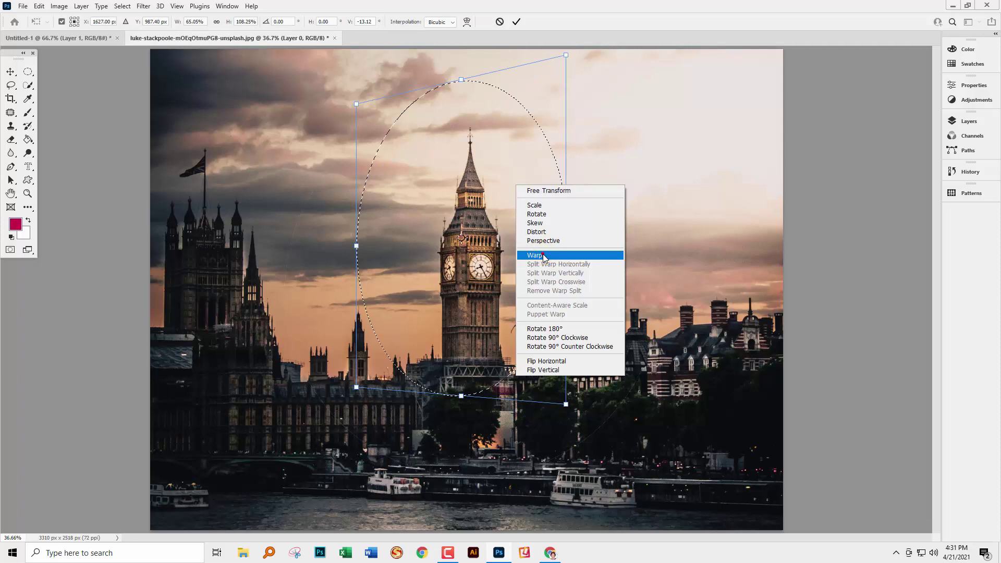
left_click(543, 256)
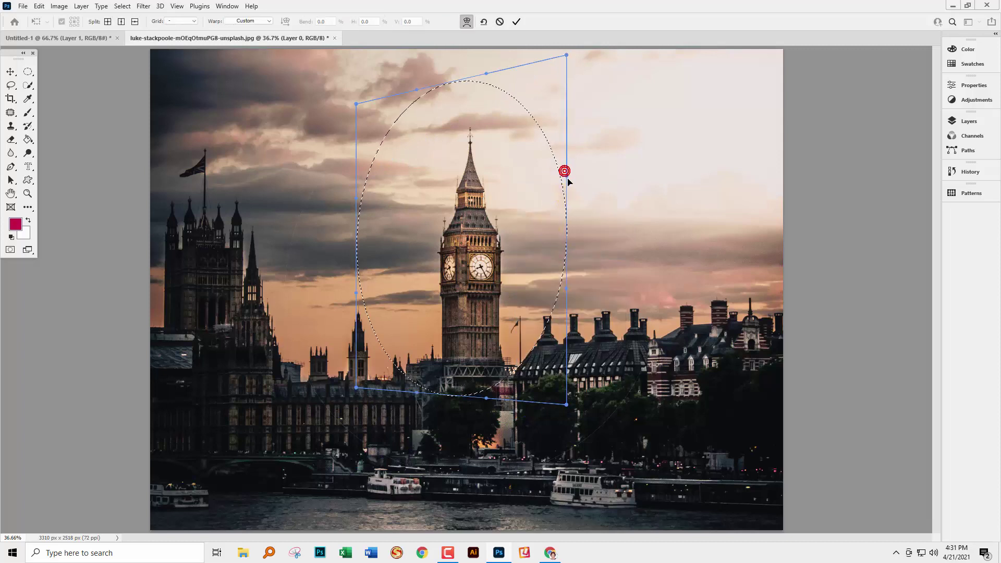
left_click_drag(564, 171, 593, 213)
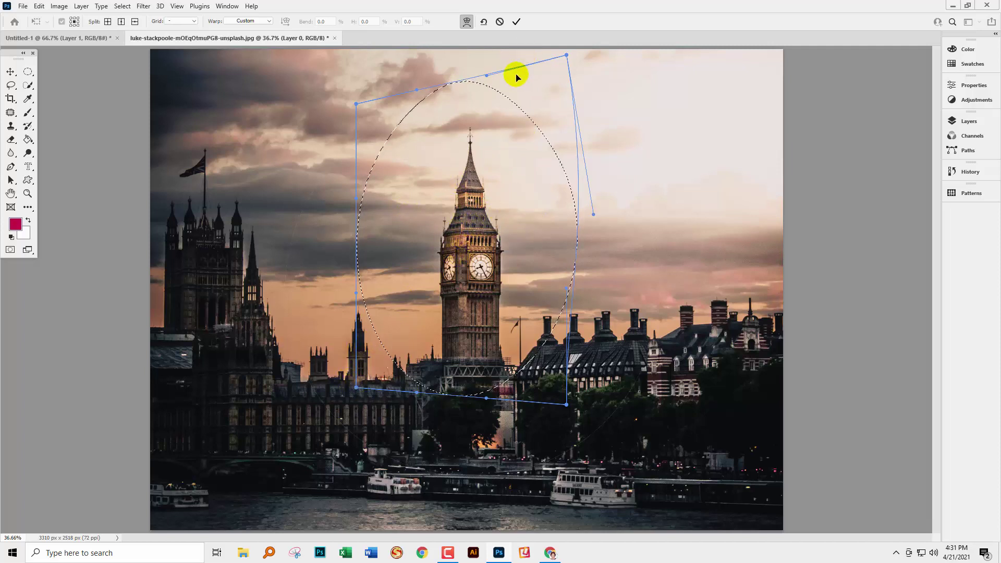
left_click(517, 22)
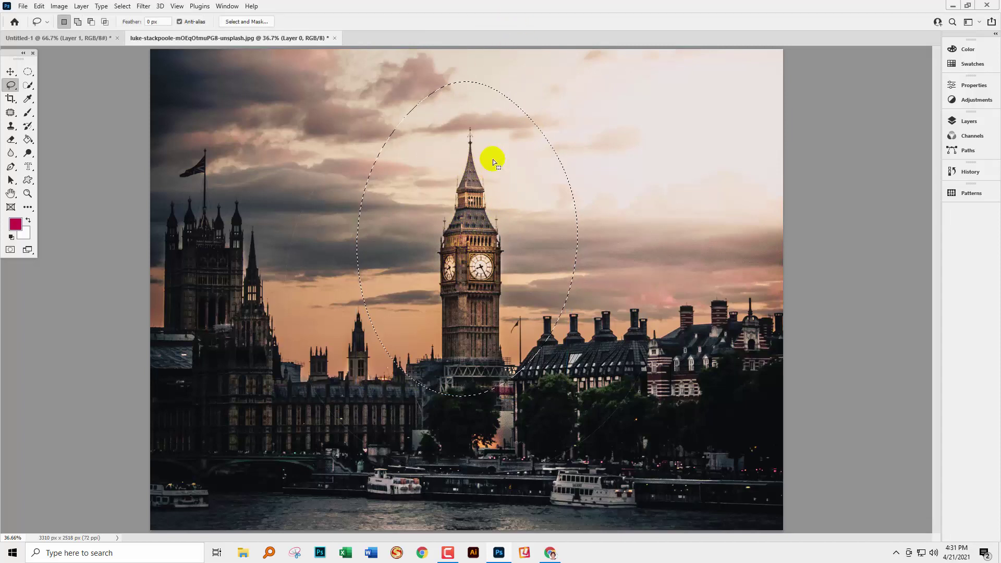
left_click_drag(493, 158, 492, 182)
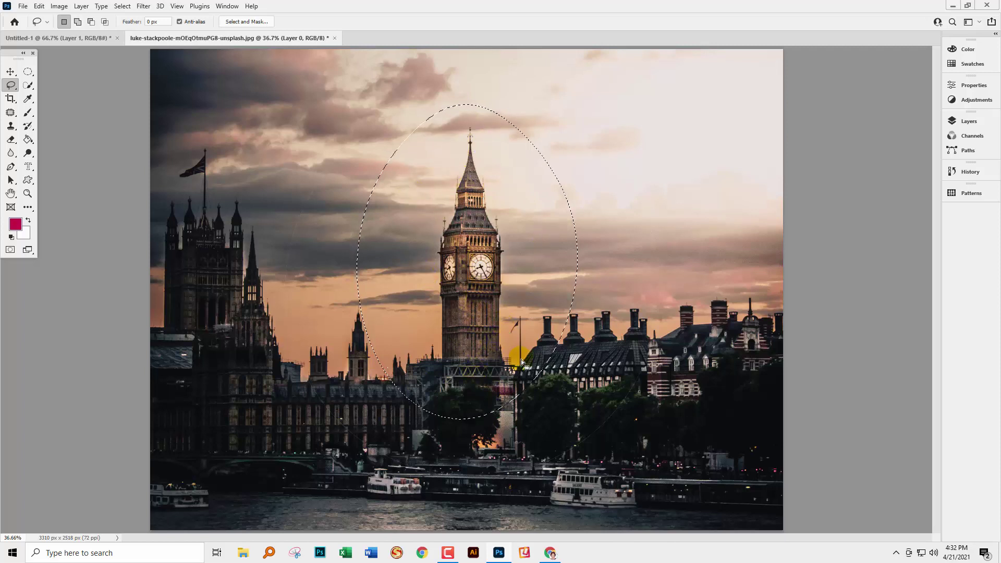
- Delete the pixels inside the oval selection, and undo the deletion
key("Delete")
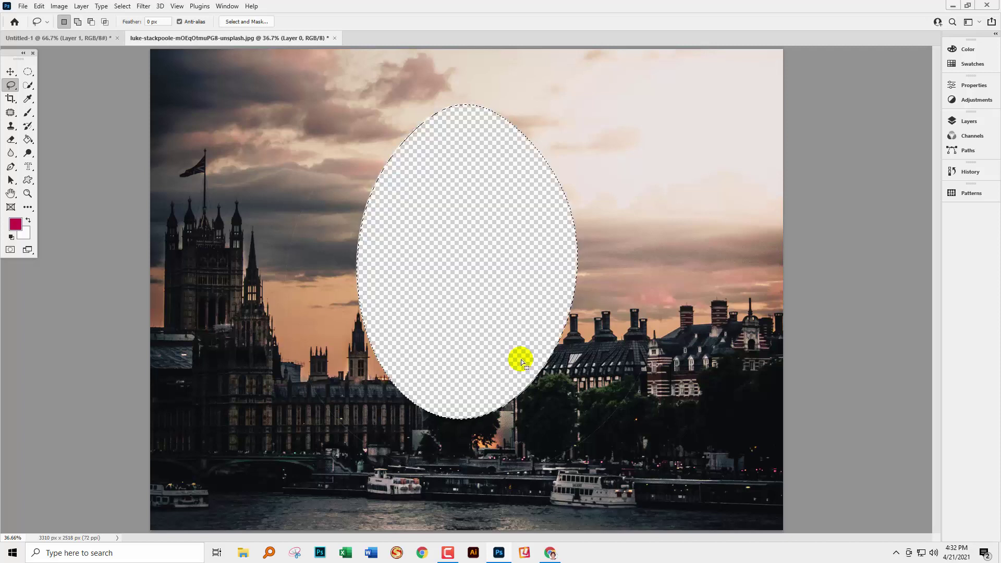
key("ctrl+z")
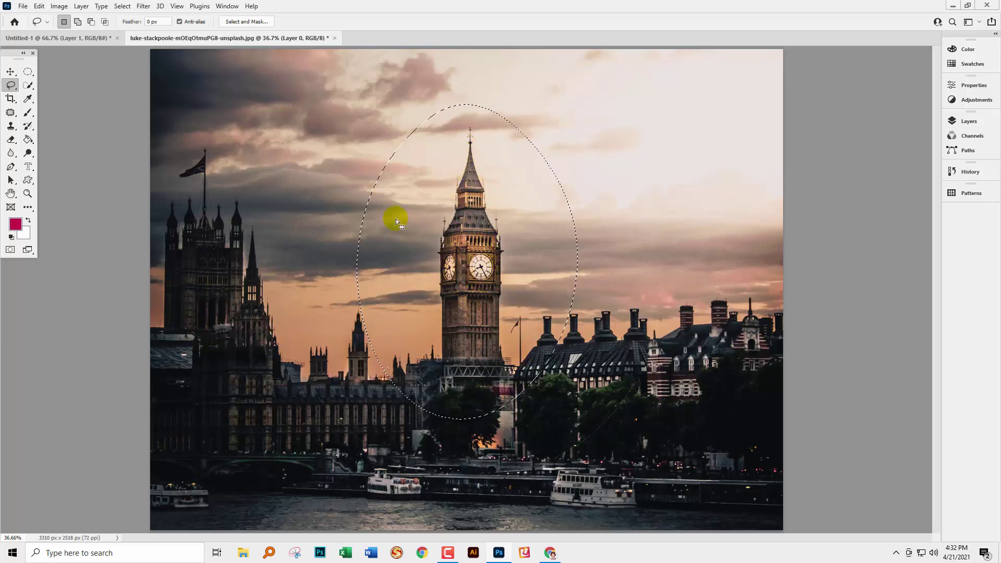
- Invert the selection and delete everything outside the oval around the clock tower
left_click(122, 6)
left_click(125, 47)
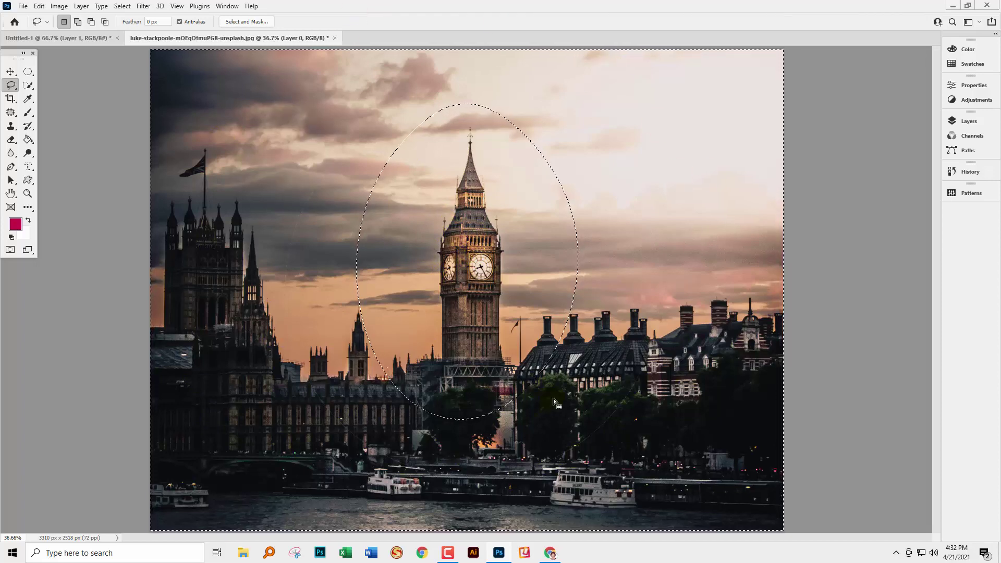
key("Delete")
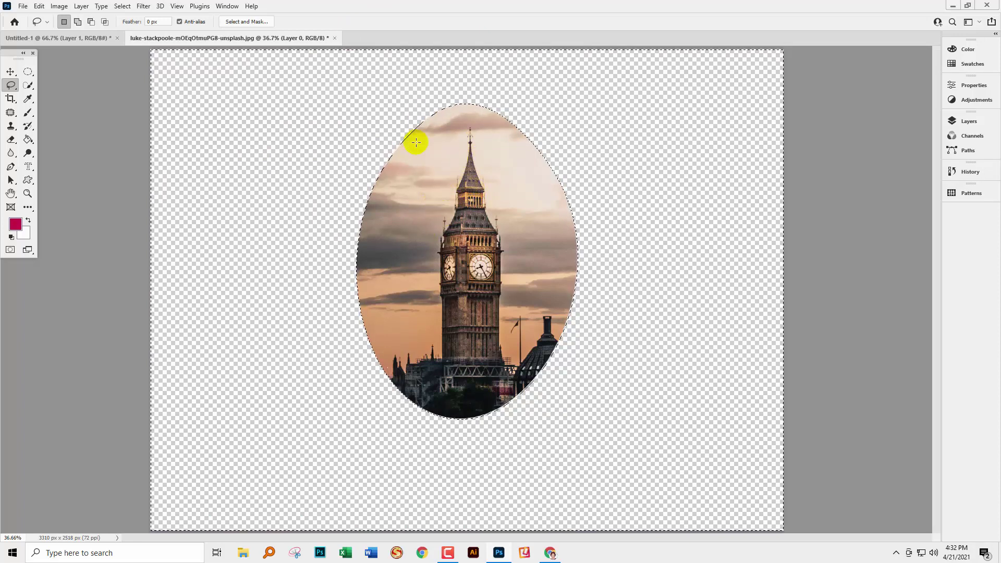
- Invert the selection back to the oval, crop the canvas to its bounds, and deselect it
left_click(122, 6)
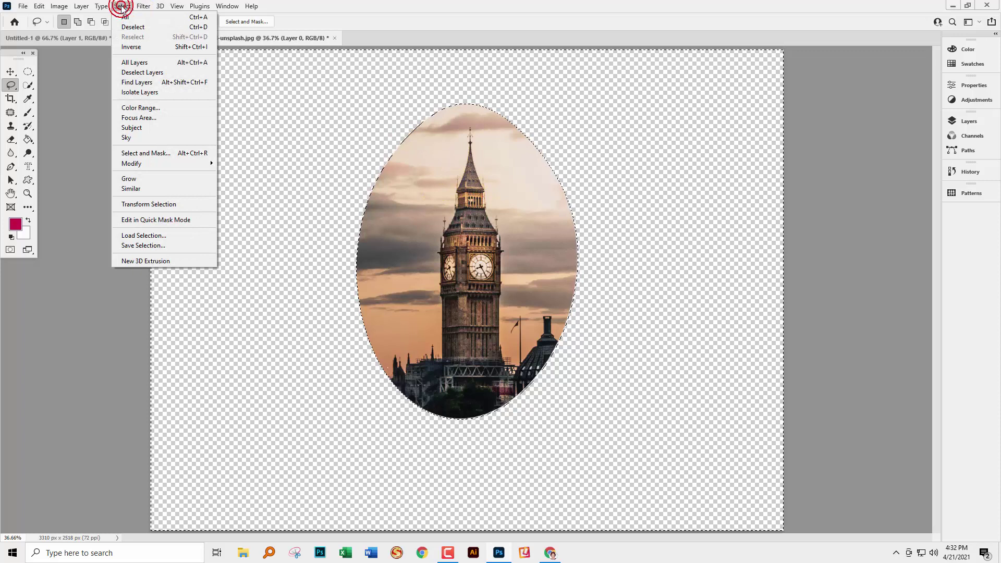
left_click(131, 47)
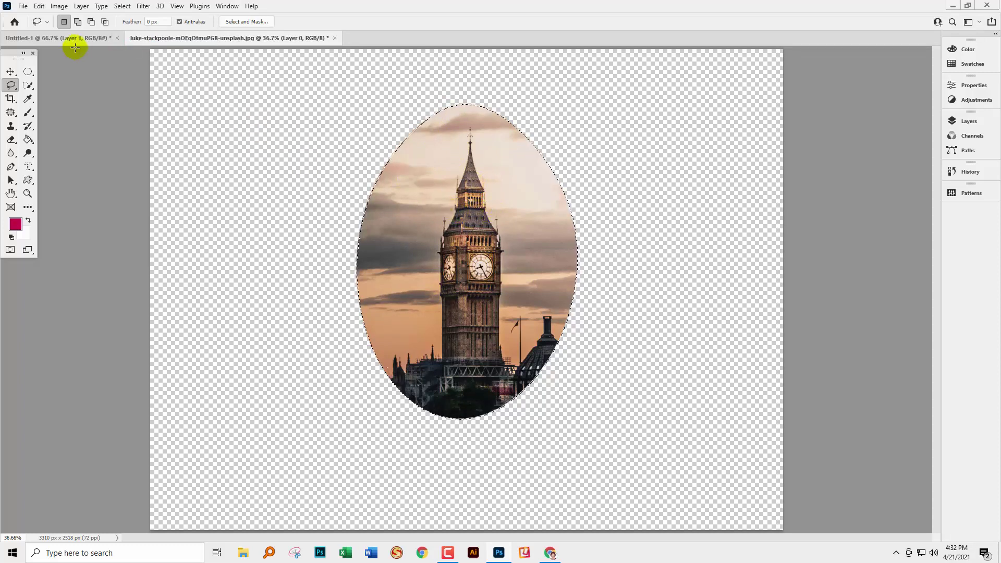
left_click(54, 7)
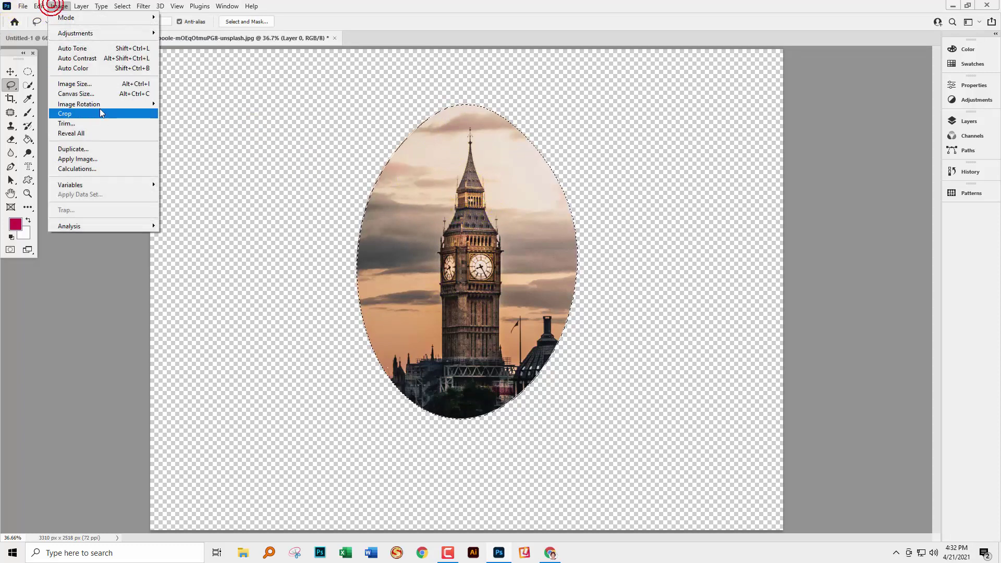
left_click(79, 113)
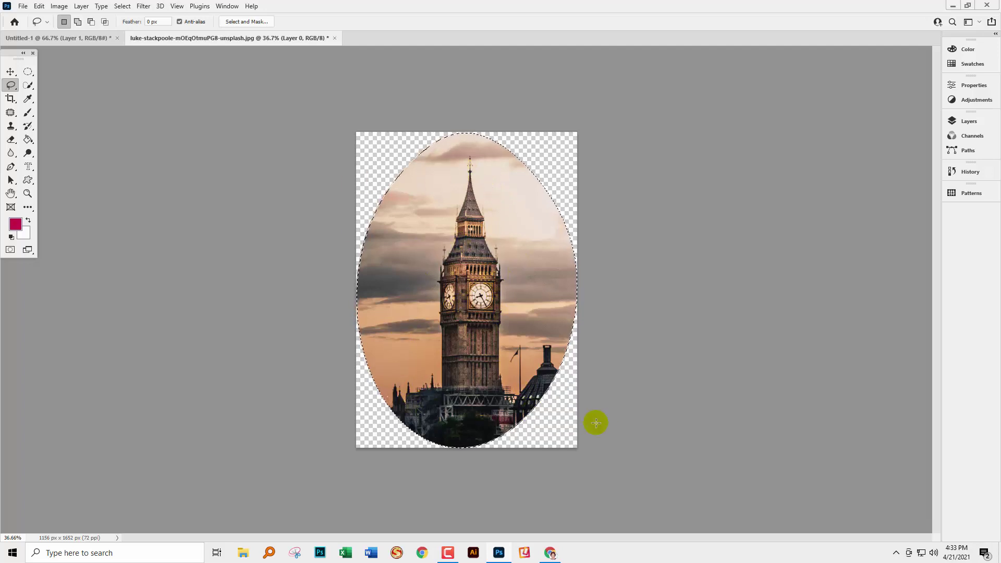
left_click(621, 406)
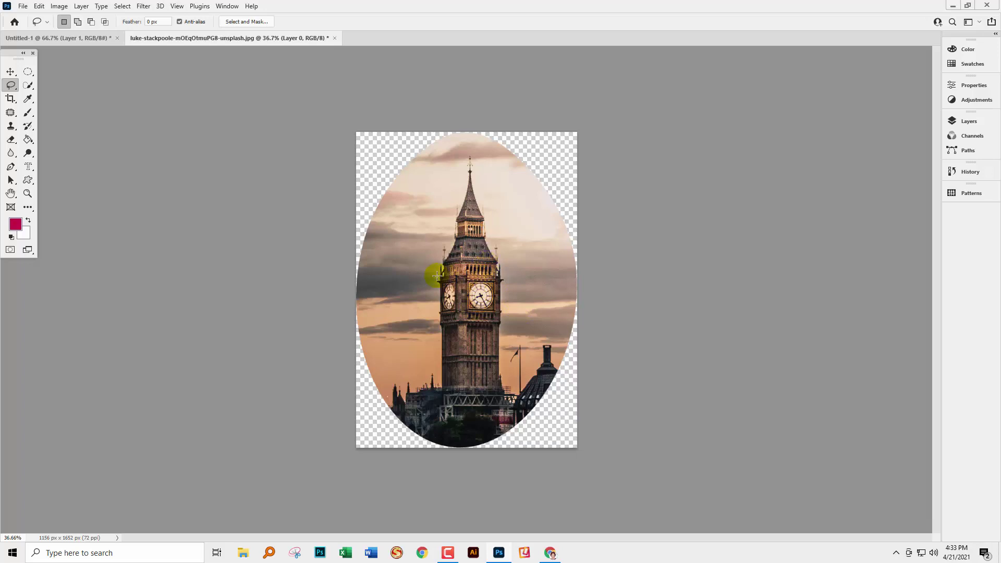
- Draw a nearly circular elliptical selection over the clock tower, centred at about X 699 px, Y 713 px, and activate Transform Selection for it
left_click(27, 73)
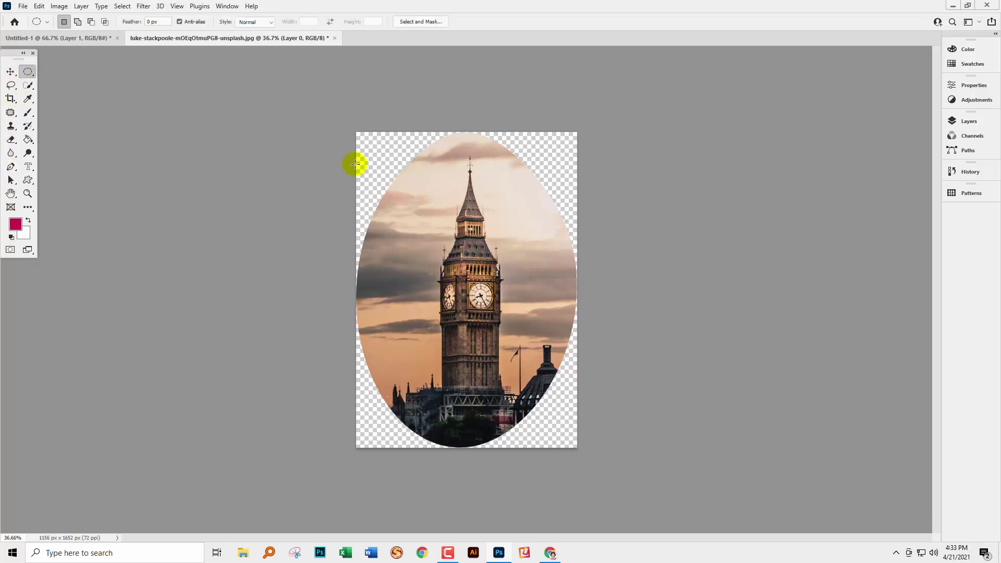
left_click_drag(416, 182, 545, 311)
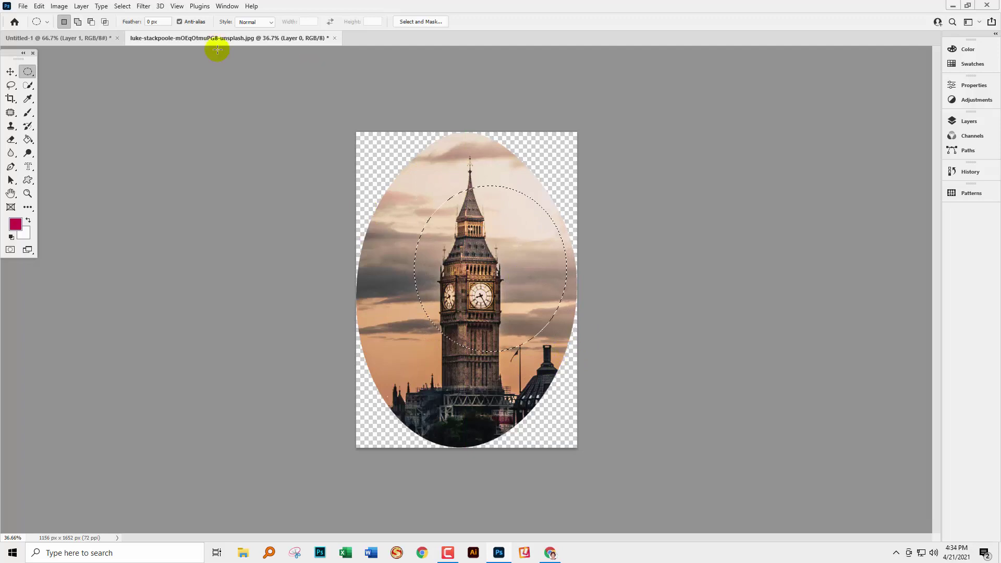
left_click(121, 6)
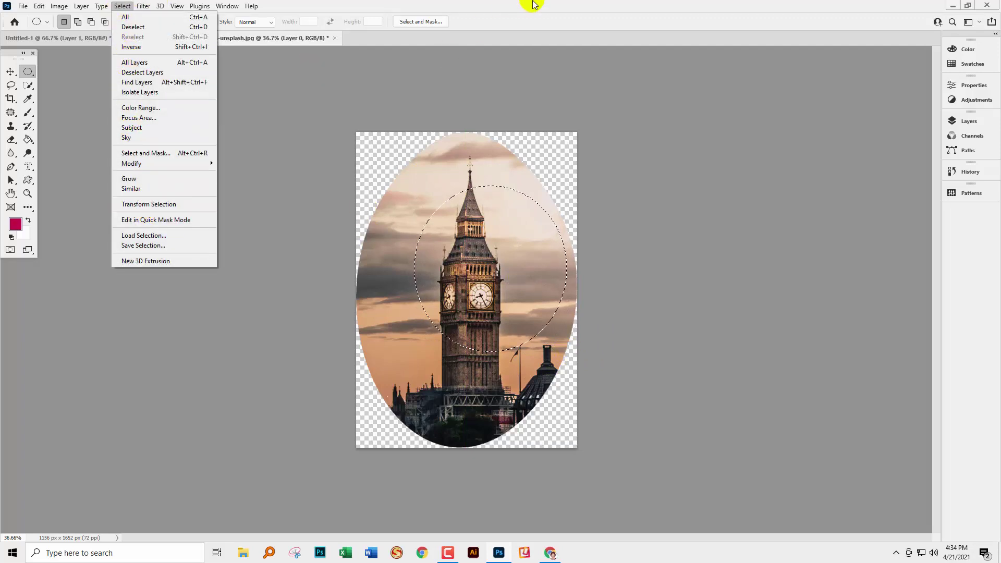
left_click(526, 21)
right_click(495, 295)
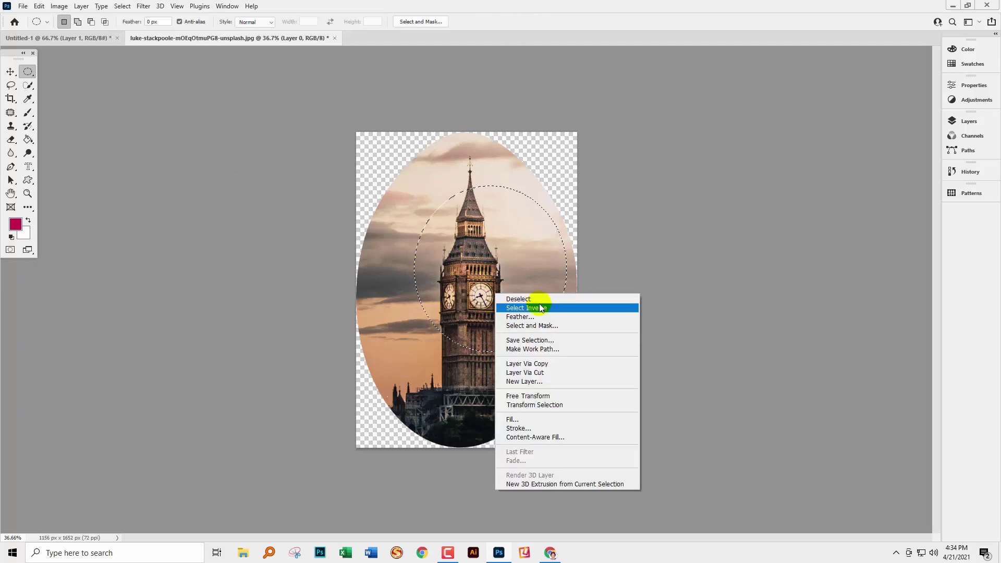
left_click(562, 403)
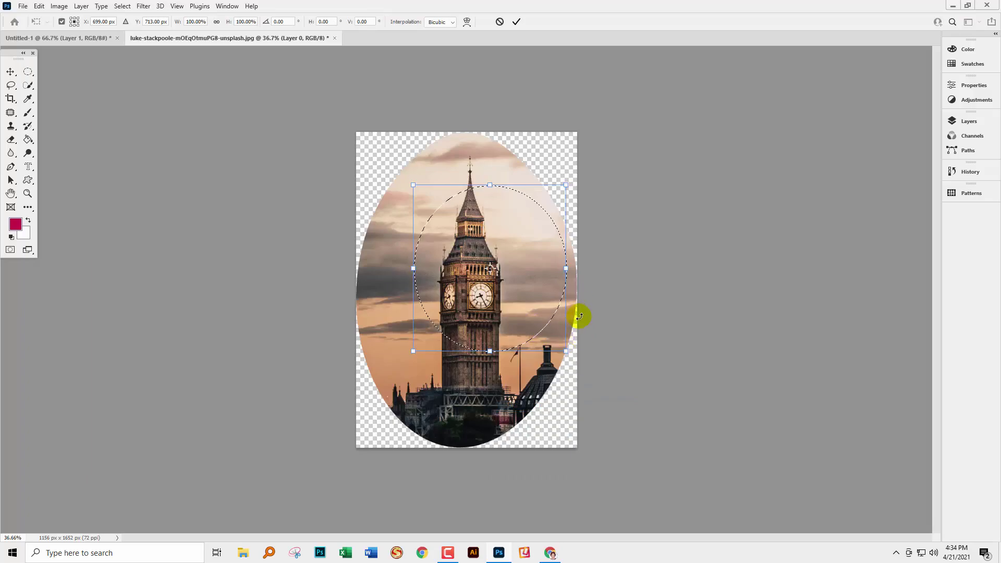